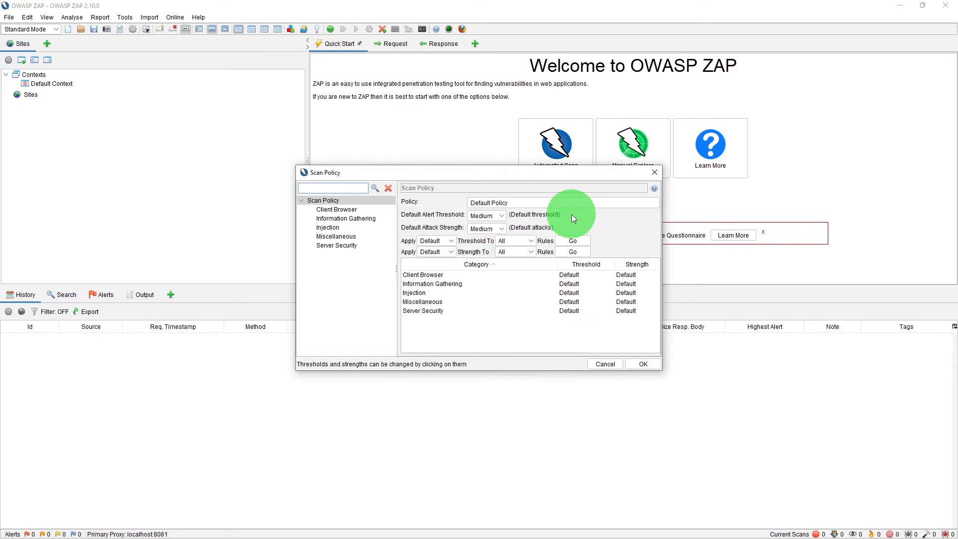
Review the Client Browser, Information Gathering and Injection rules of the Default Policy, then close the scan policy without saving
click(329, 212)
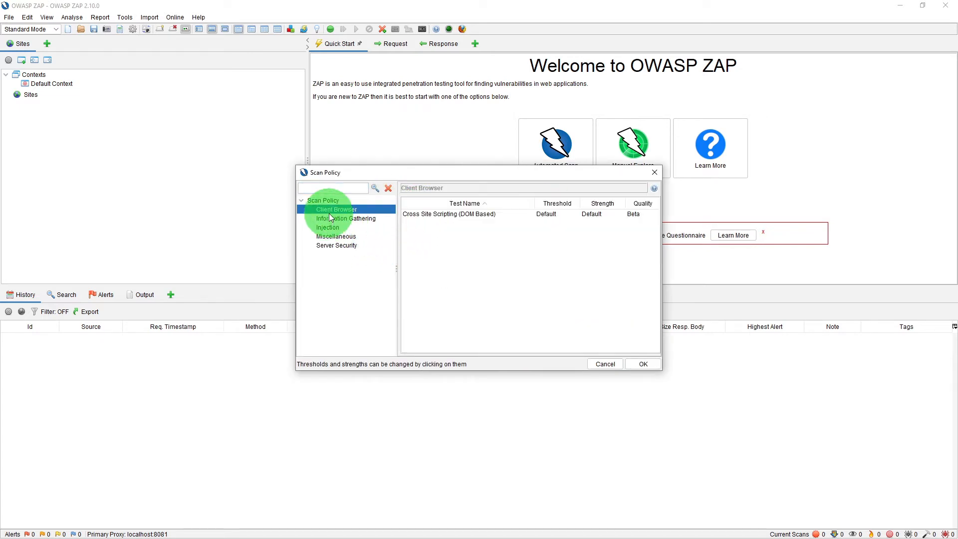
click(325, 219)
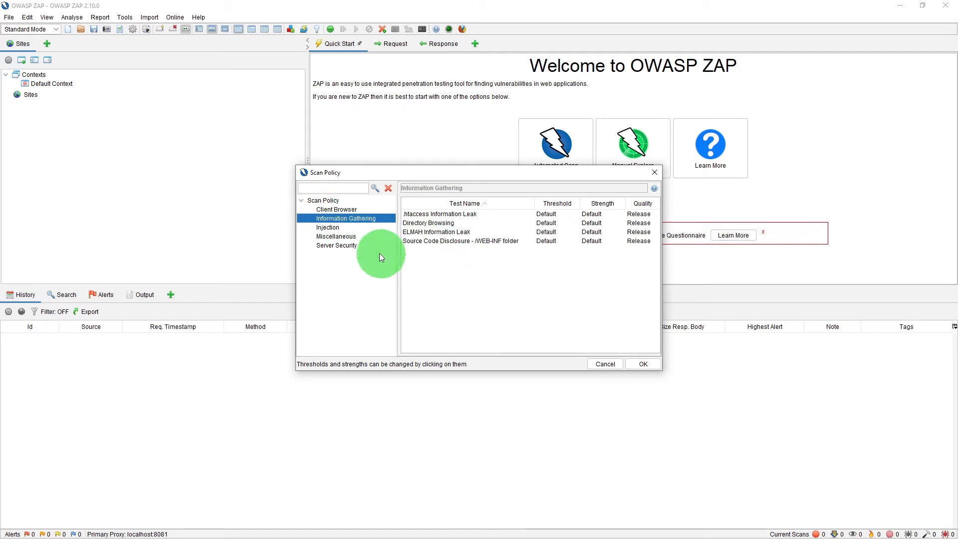
click(327, 229)
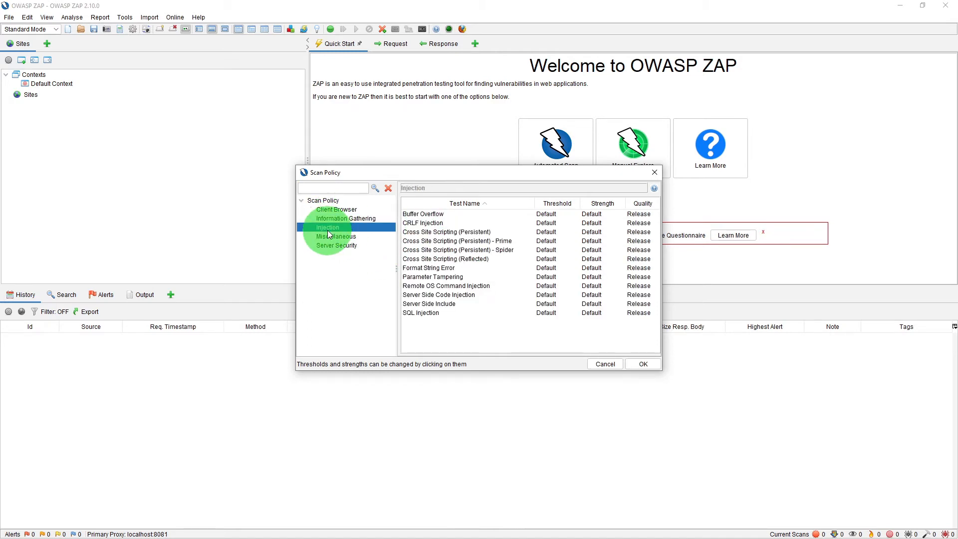
click(328, 219)
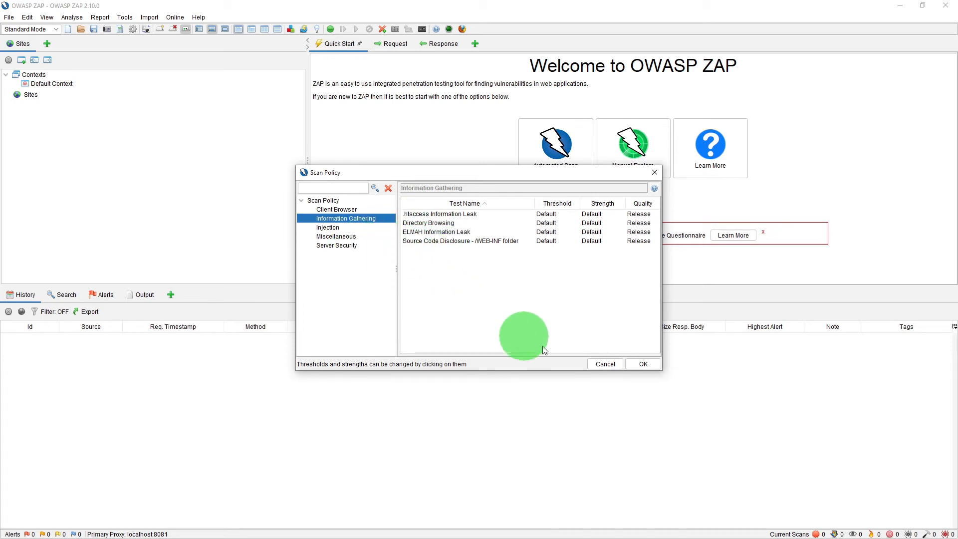
click(597, 363)
click(577, 360)
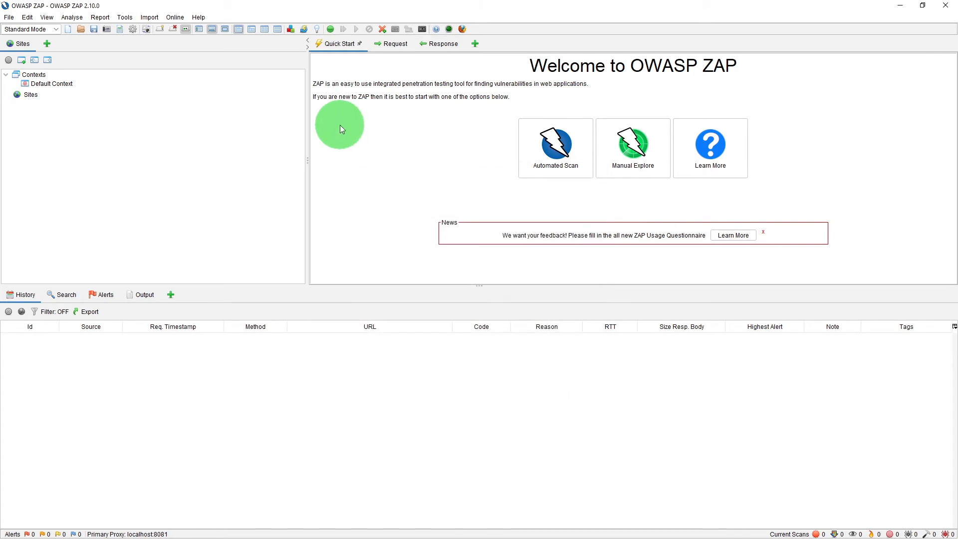
Open the Active Scan options and enable handling of anti-CSRF tokens
click(125, 17)
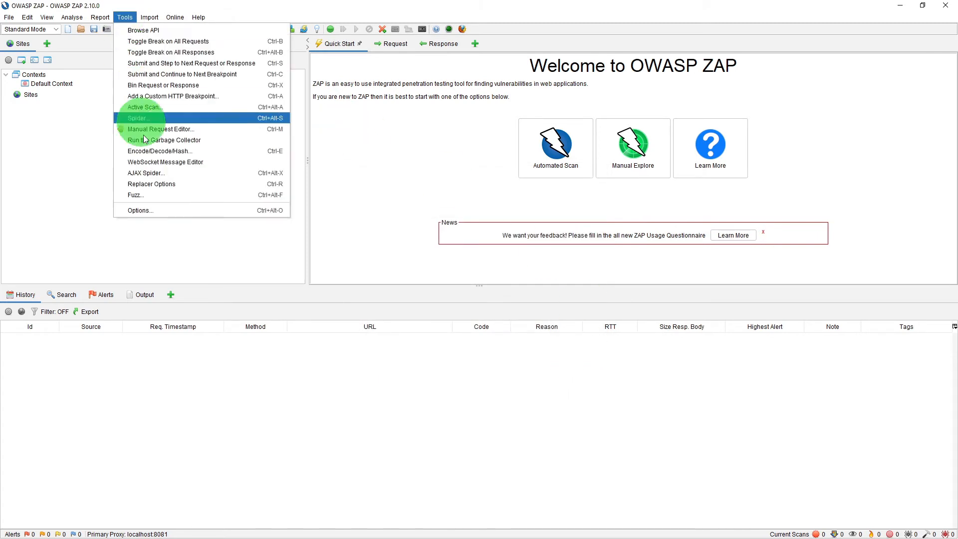
click(157, 211)
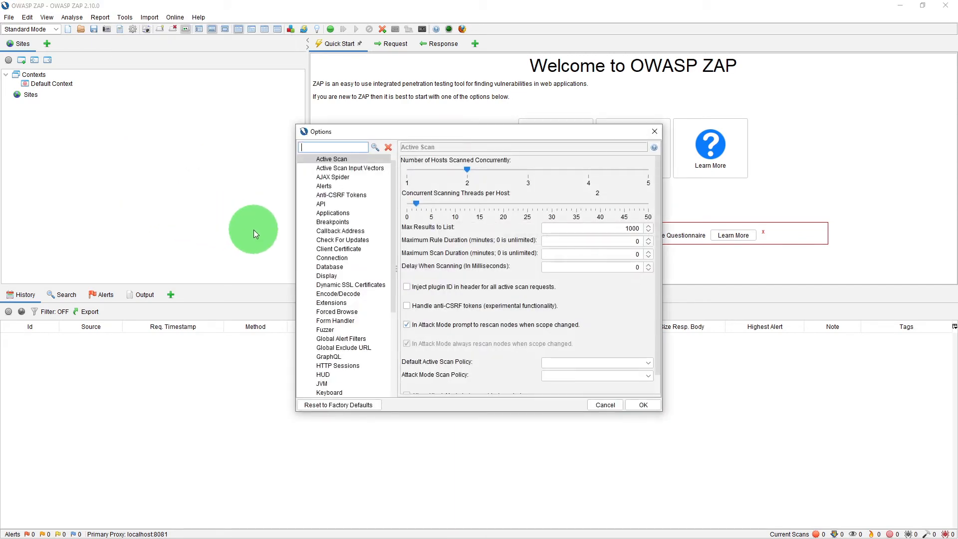
click(319, 158)
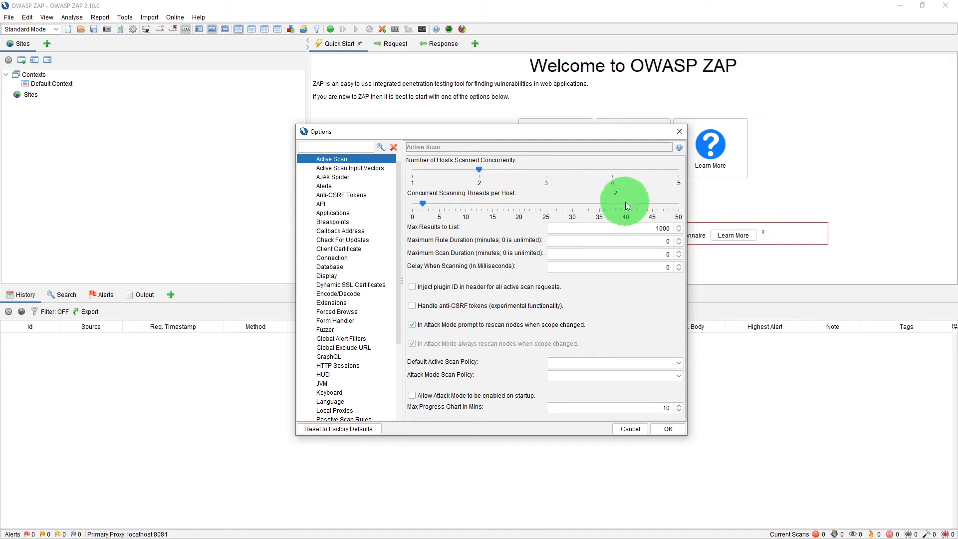
click(242, 159)
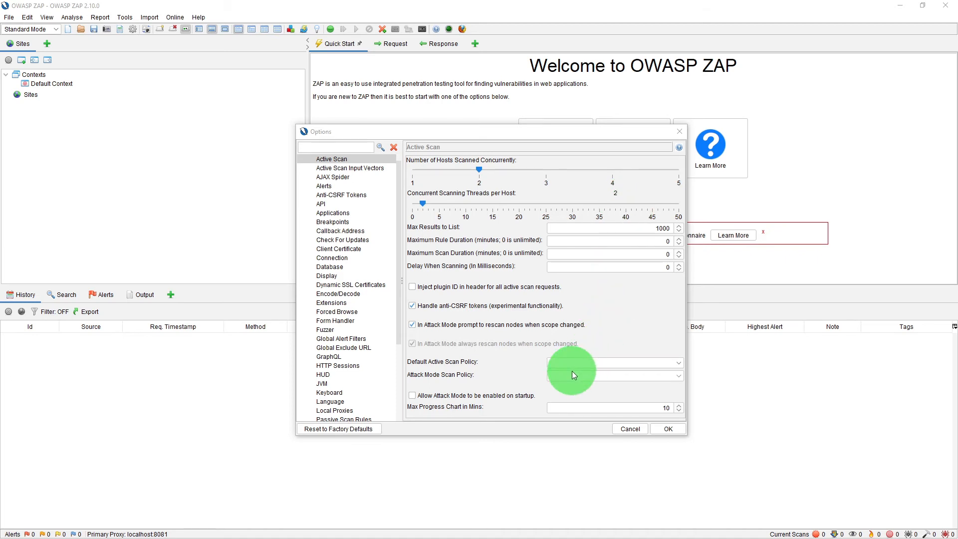
click(458, 133)
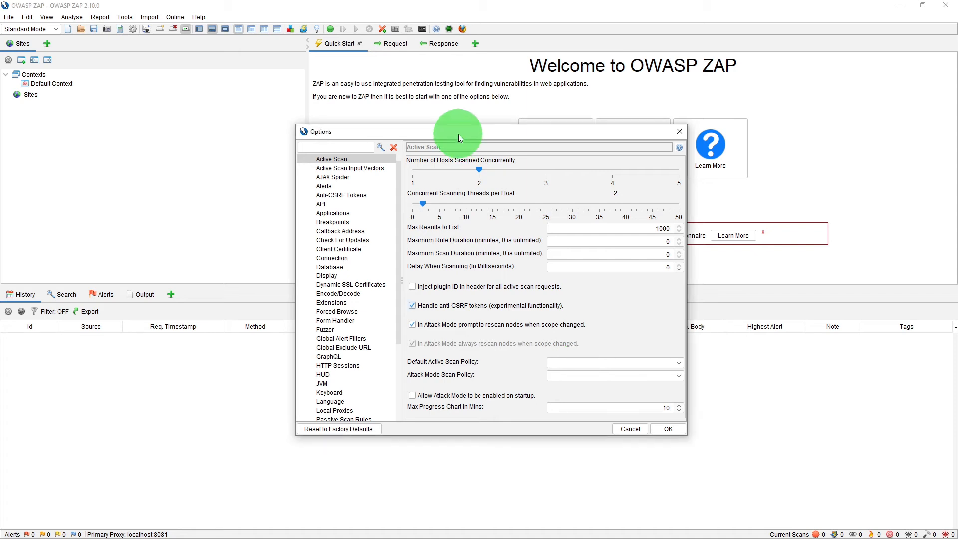
Examine the Active Scan Input Vectors options, turn off script input vectors, and close the options without saving
click(353, 169)
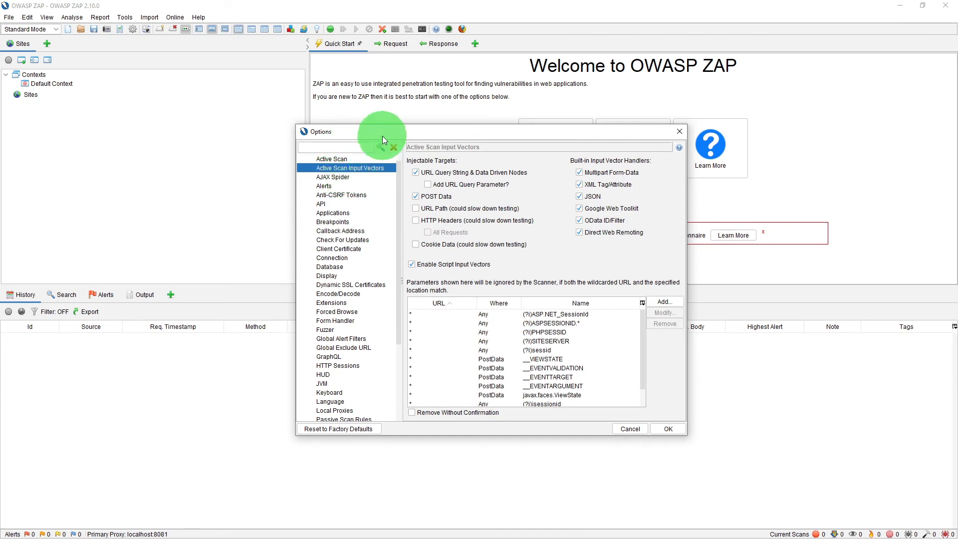
drag(391, 127, 396, 94)
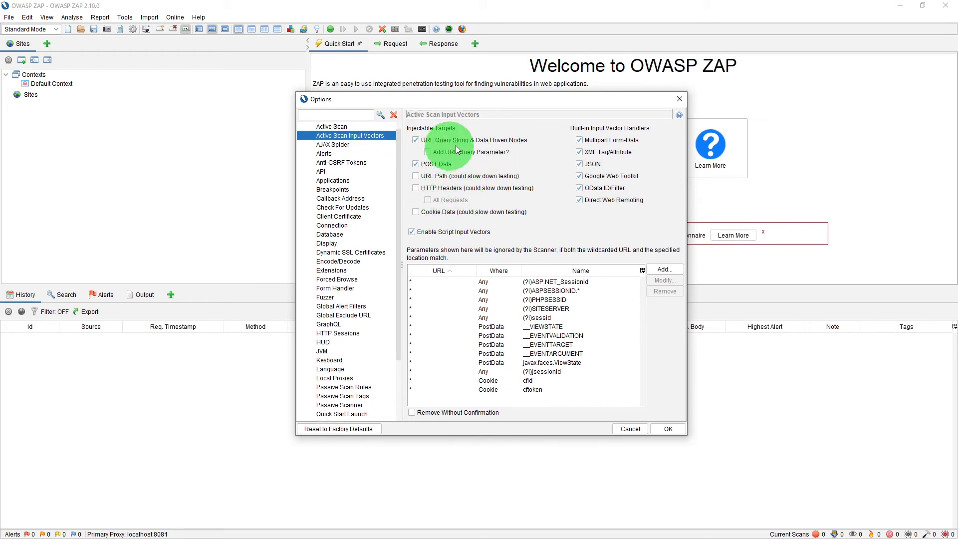
click(416, 164)
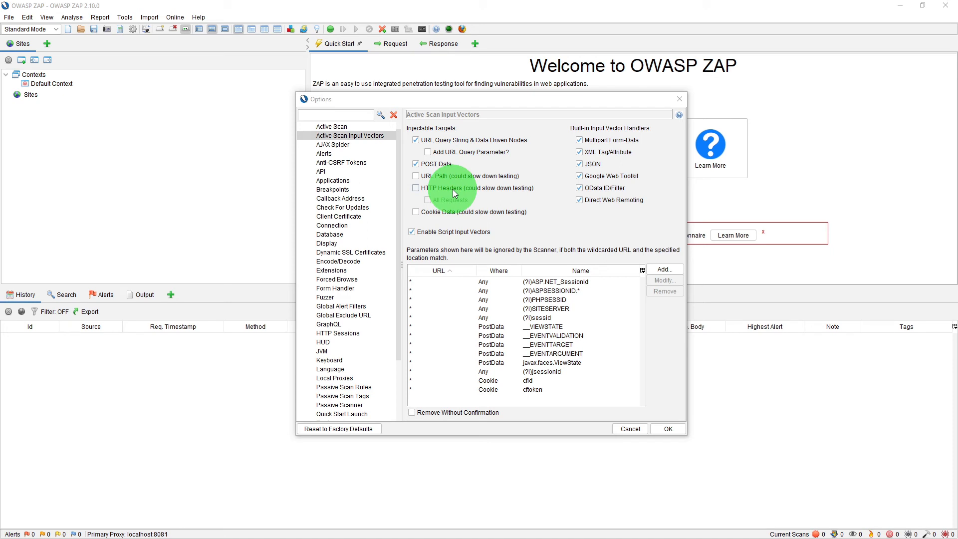
click(624, 230)
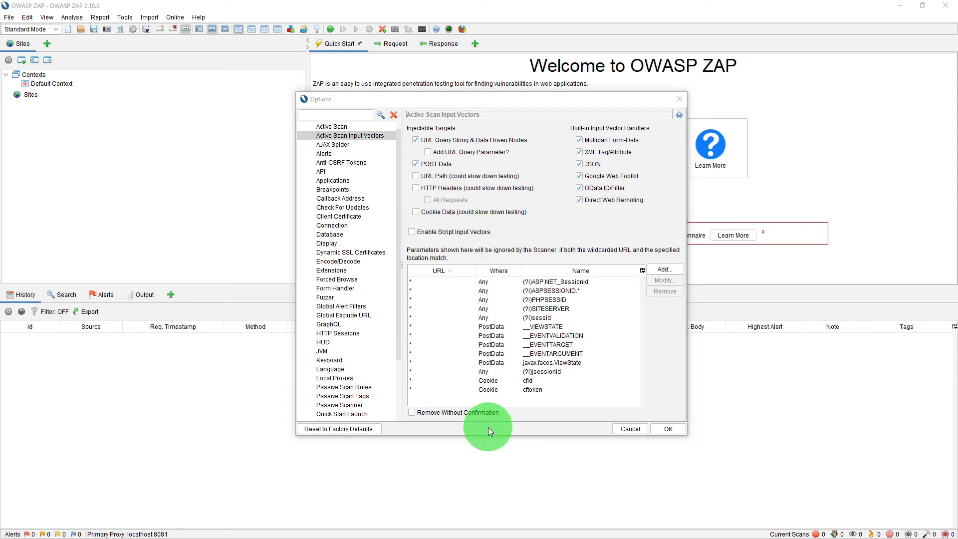
click(666, 344)
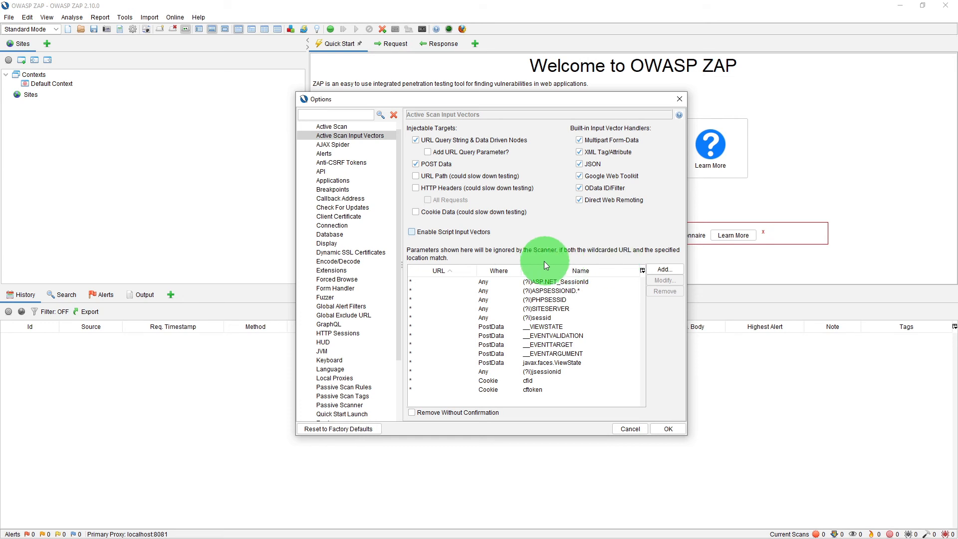
click(564, 283)
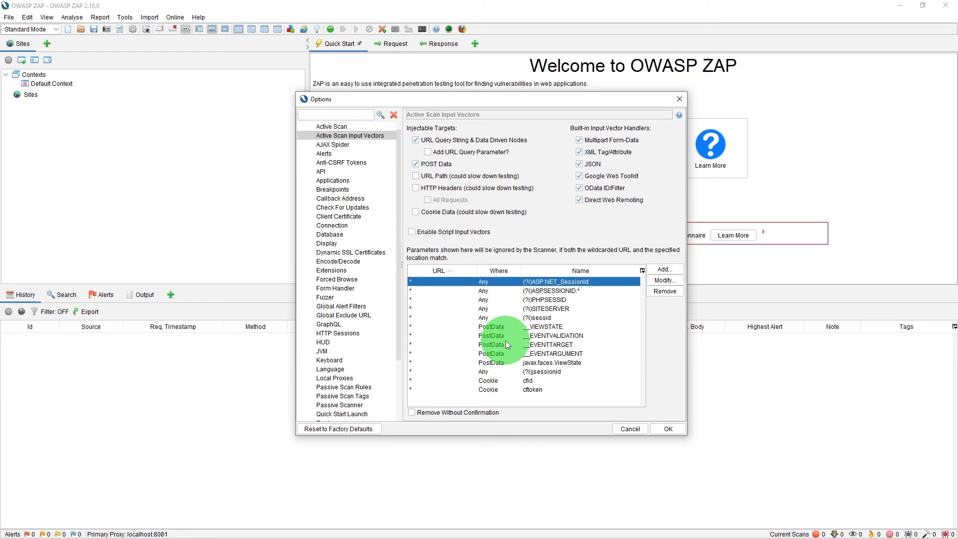
click(630, 430)
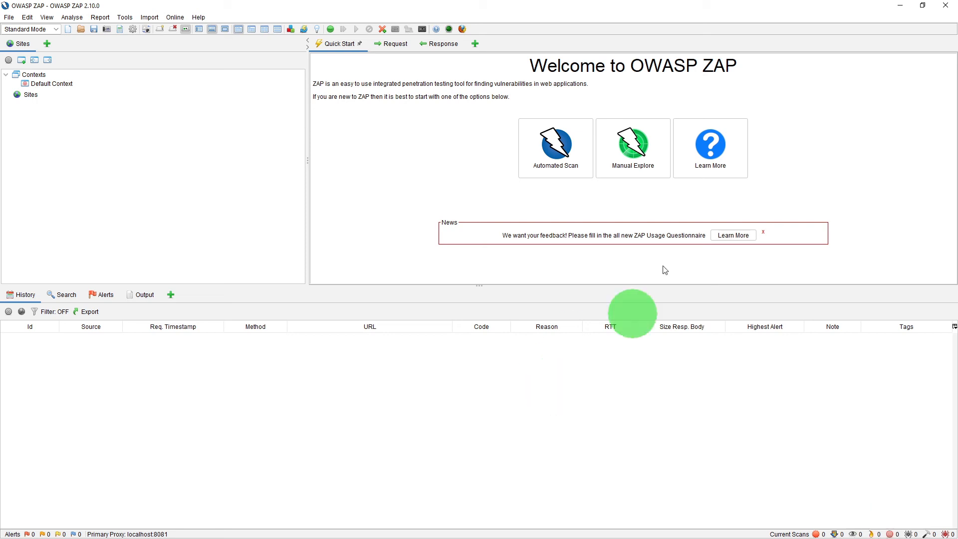
click(648, 148)
click(885, 146)
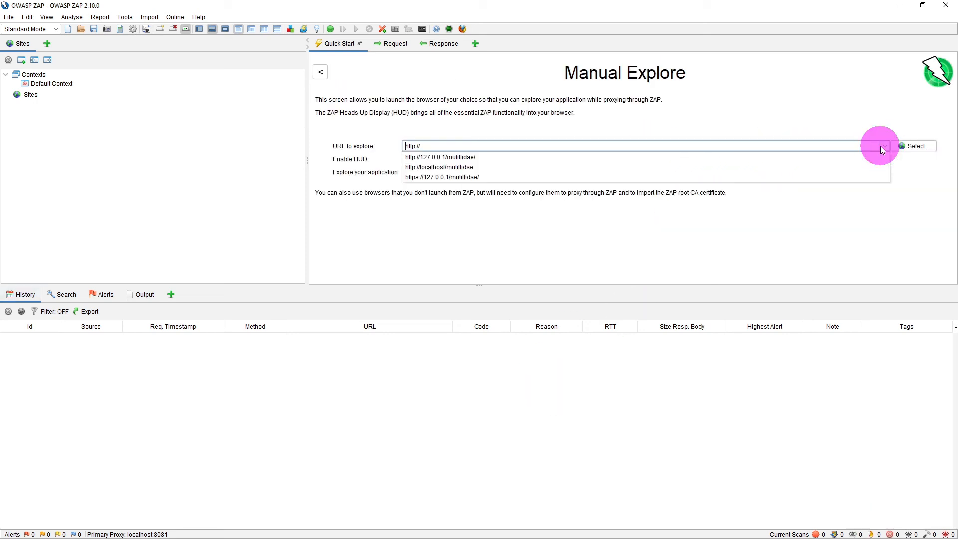
click(478, 156)
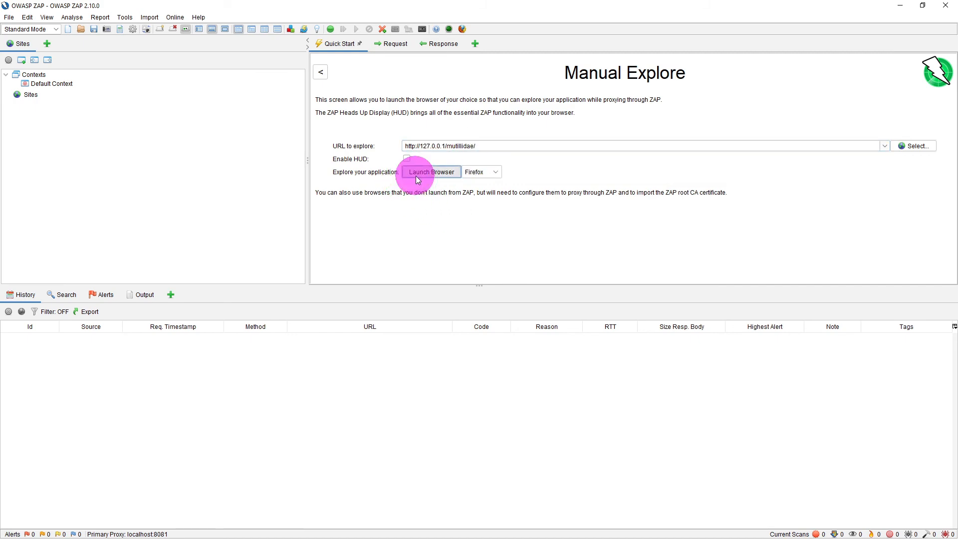
click(417, 176)
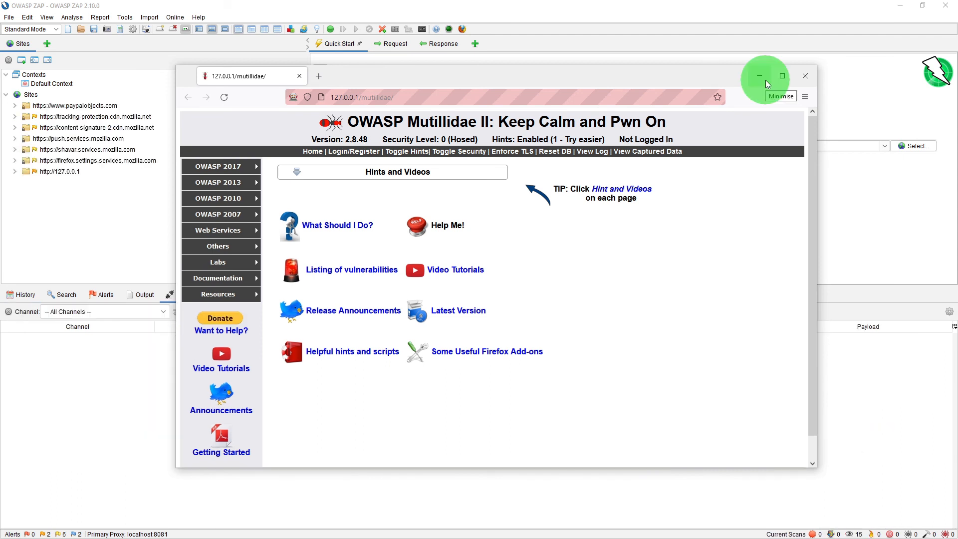
click(331, 155)
Select the index.php?page=login.php request in the history and bring up its attack options
click(424, 527)
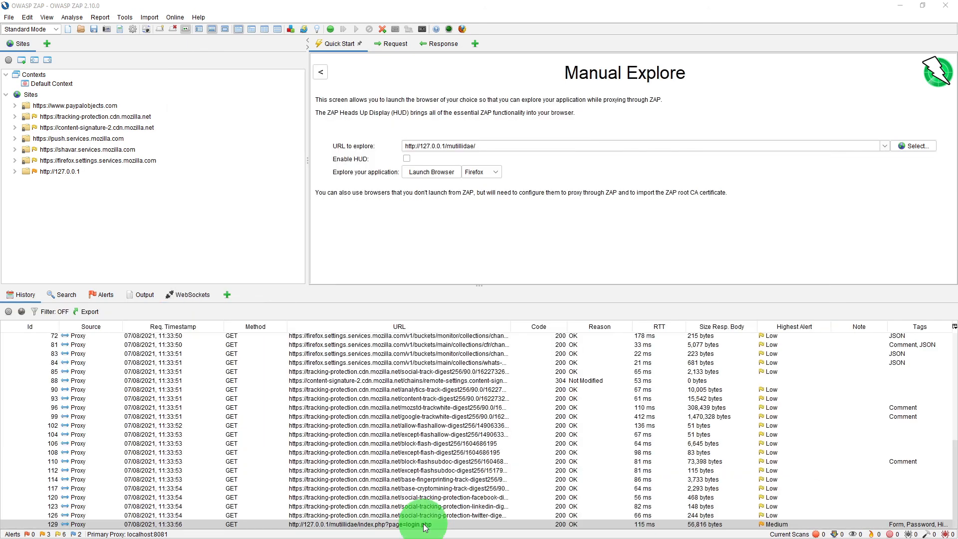
right_click(424, 526)
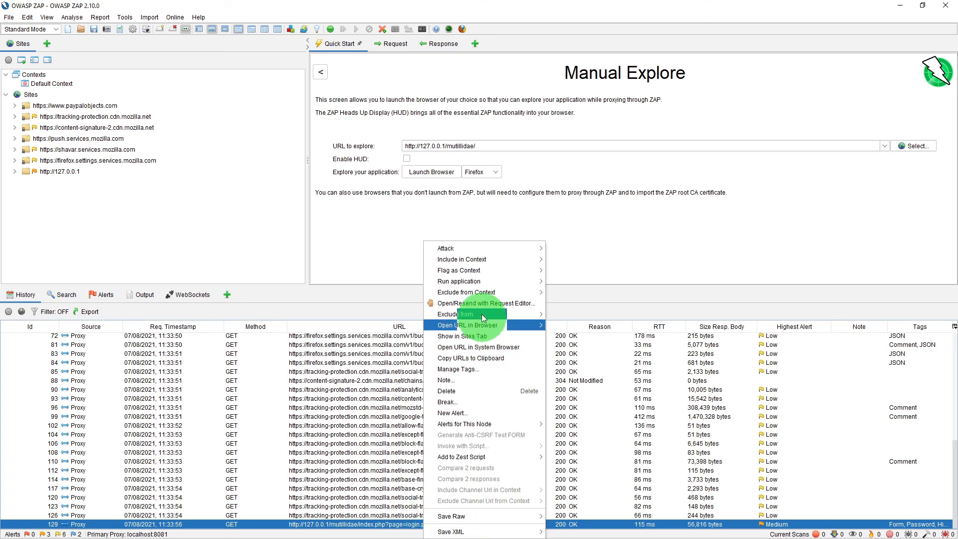
mouse_move(474, 253)
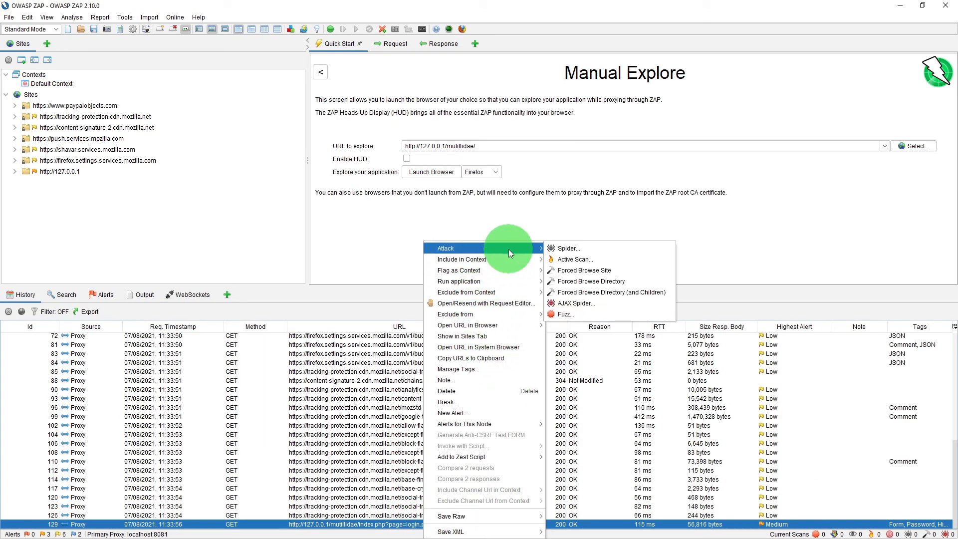
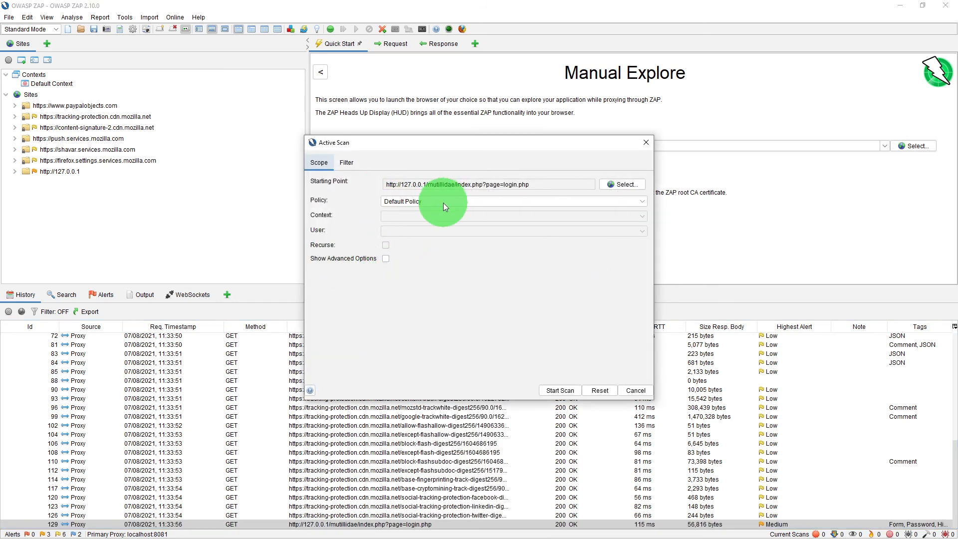
Start an active scan of the Mutillidae index.php?page=login.php request using the Default Policy
click(642, 202)
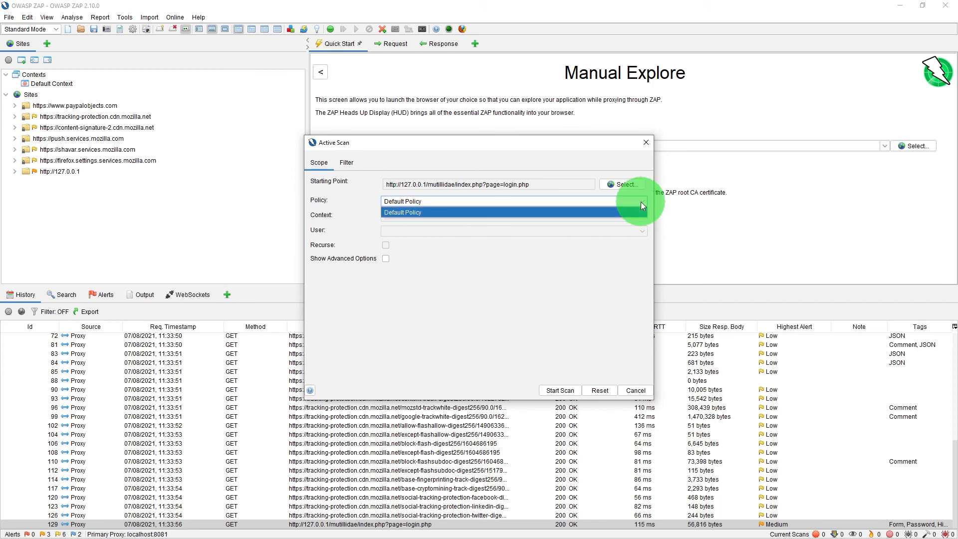
click(641, 202)
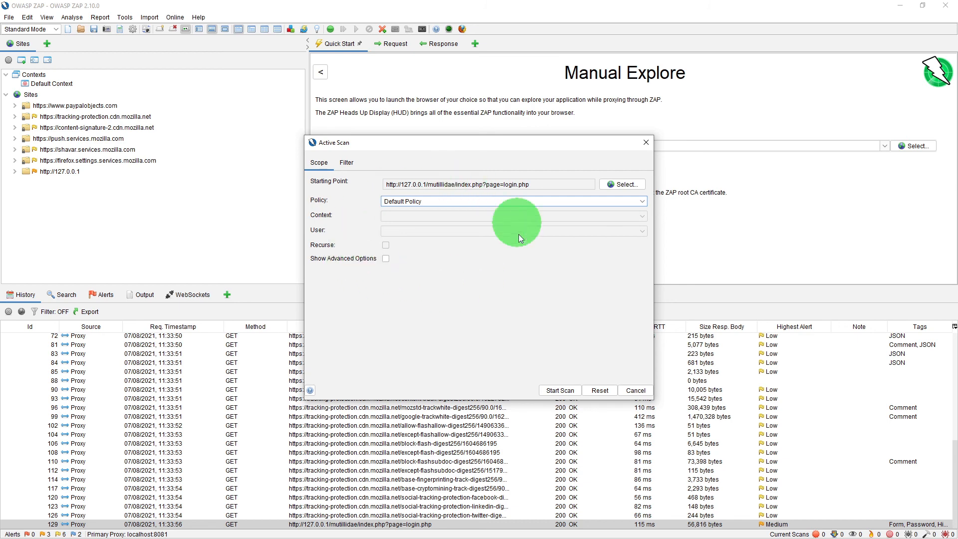
click(559, 391)
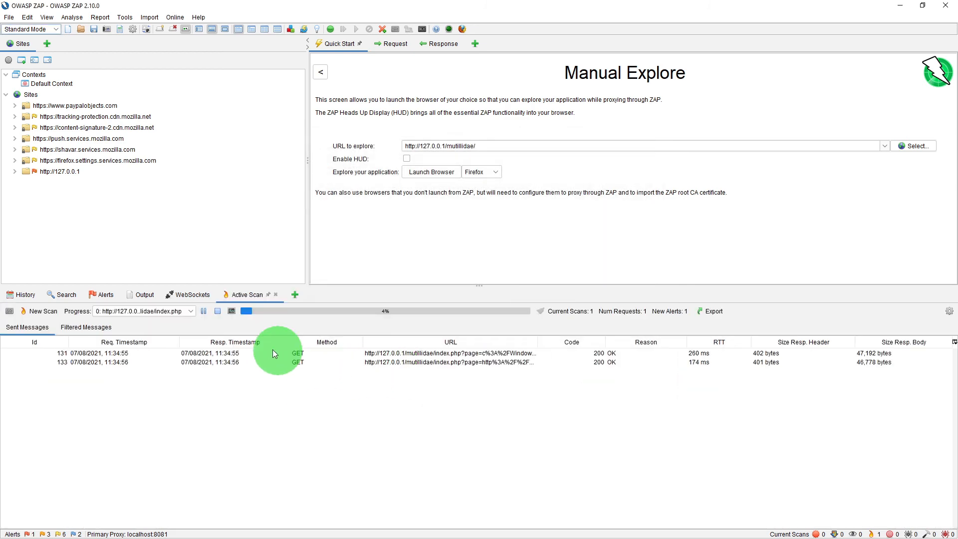
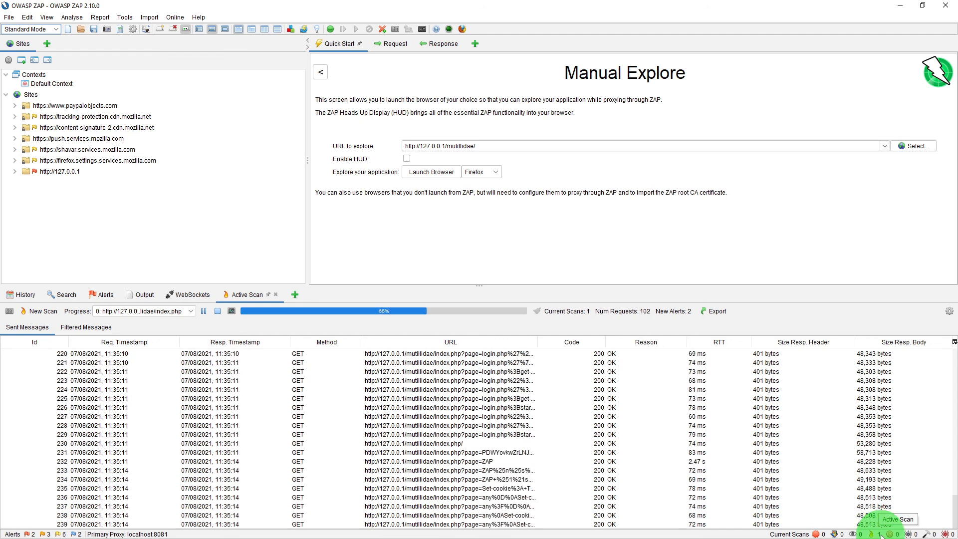
Enlarge the active scan results area slightly and open the scan progress details for the Mutillidae index.php scan
drag(476, 282, 476, 258)
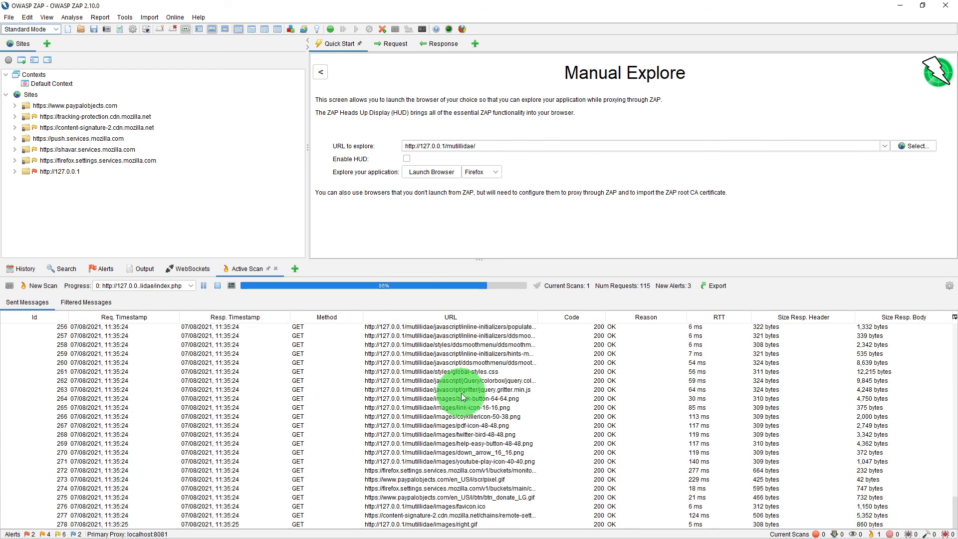
click(225, 287)
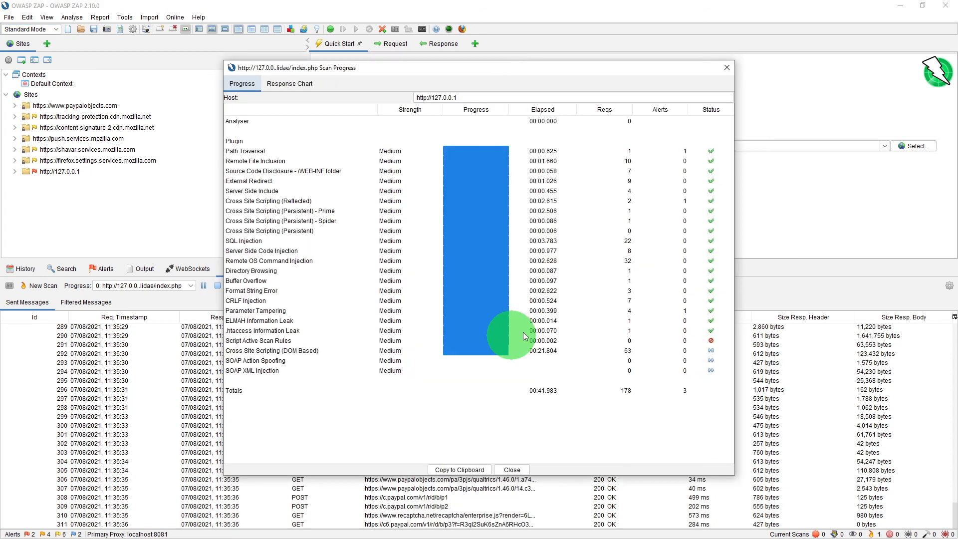